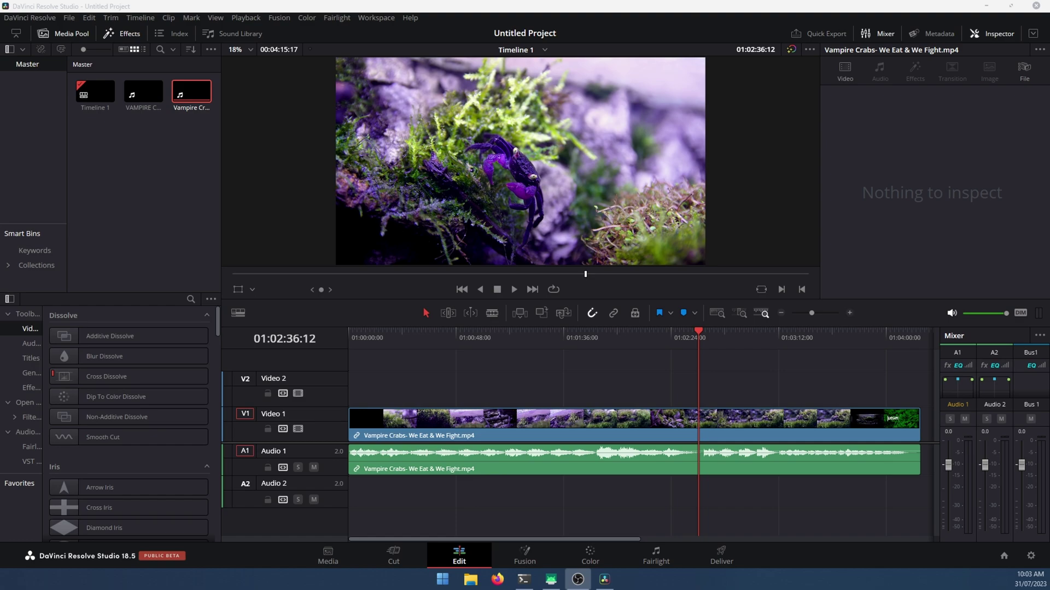
Select the Vampire Crabs audio clip on track A1 to show its audio settings.
click(671, 458)
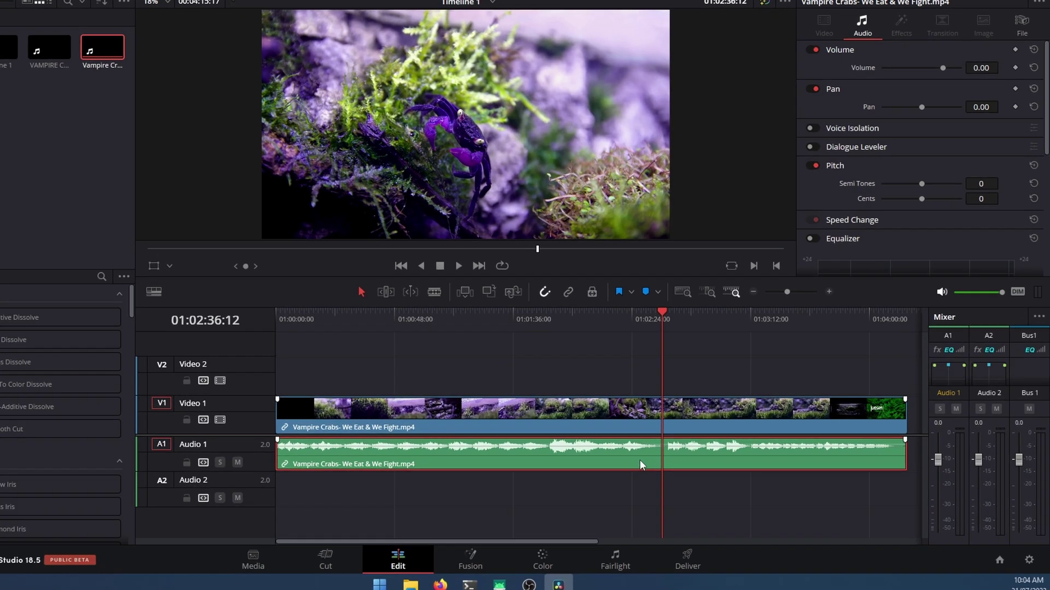
right_click(678, 464)
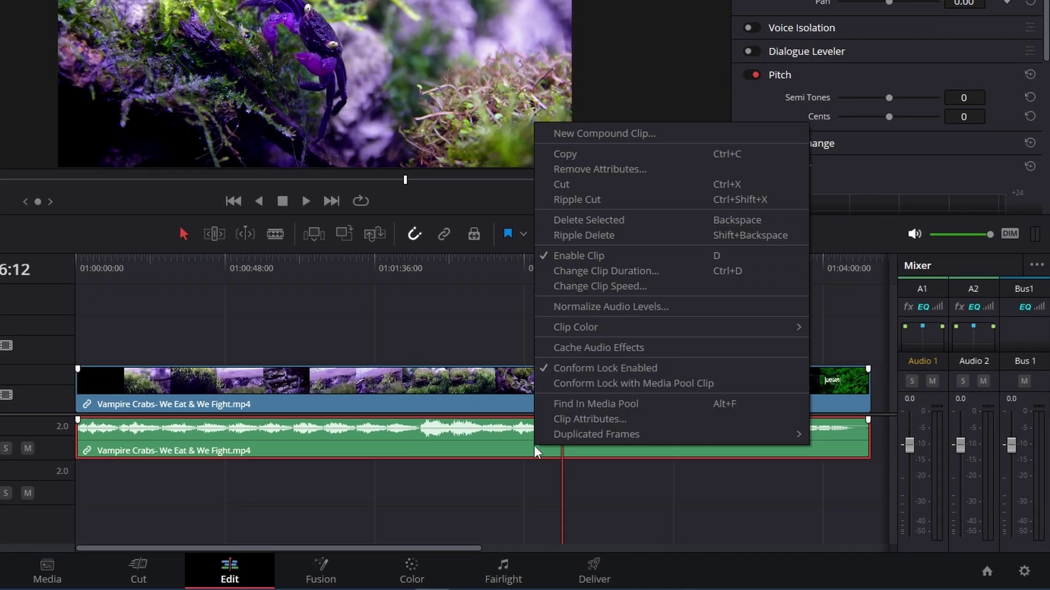
click(555, 419)
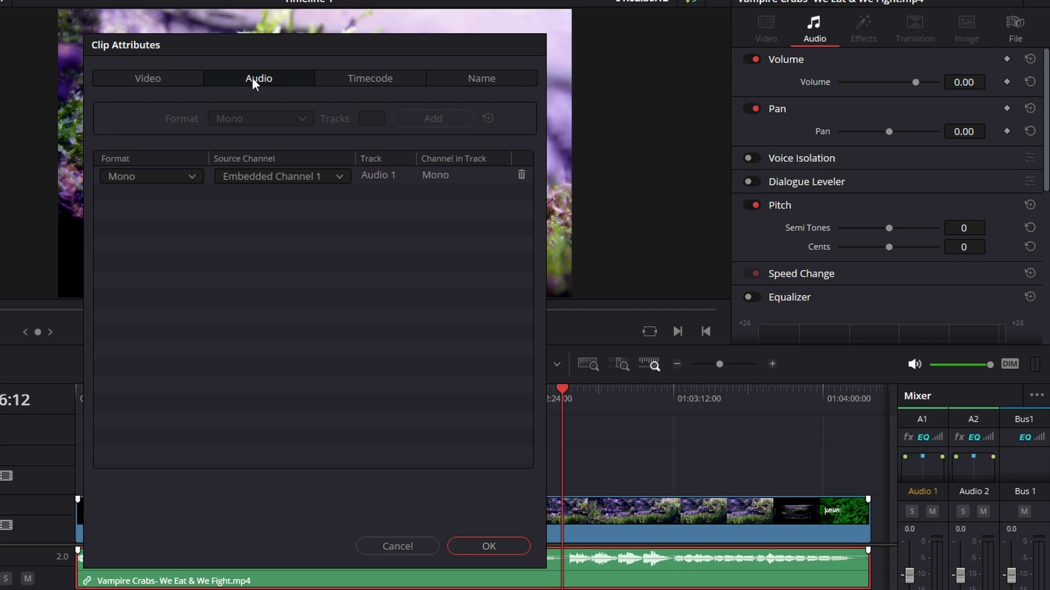
click(189, 177)
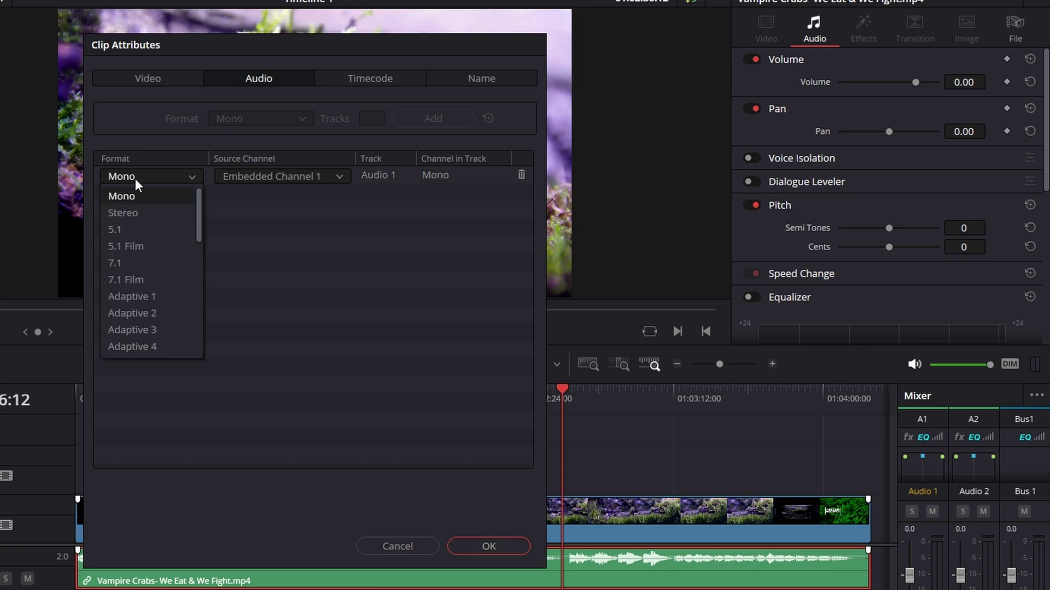
click(133, 213)
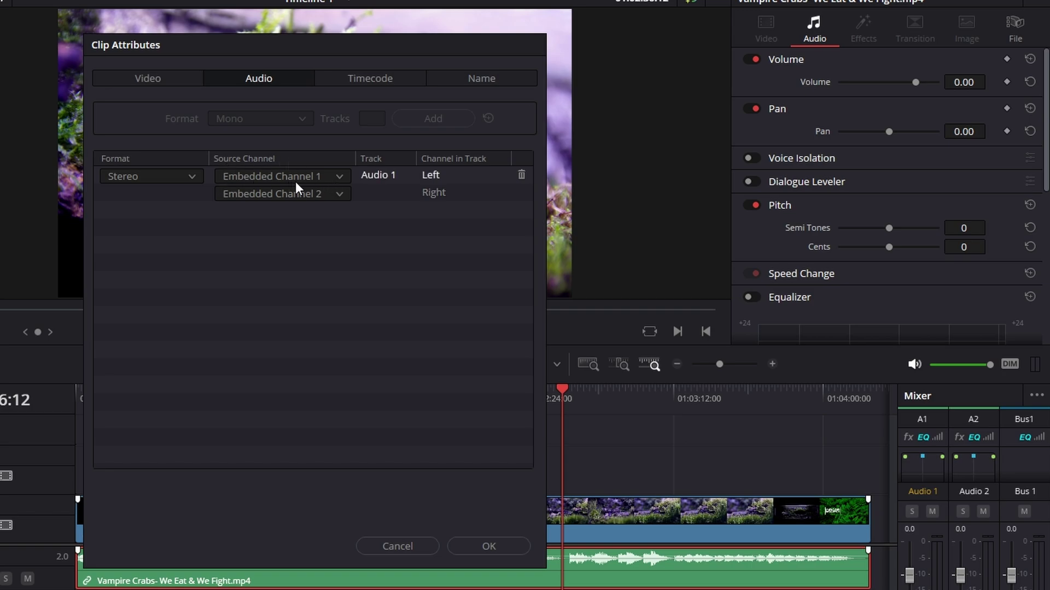
click(340, 194)
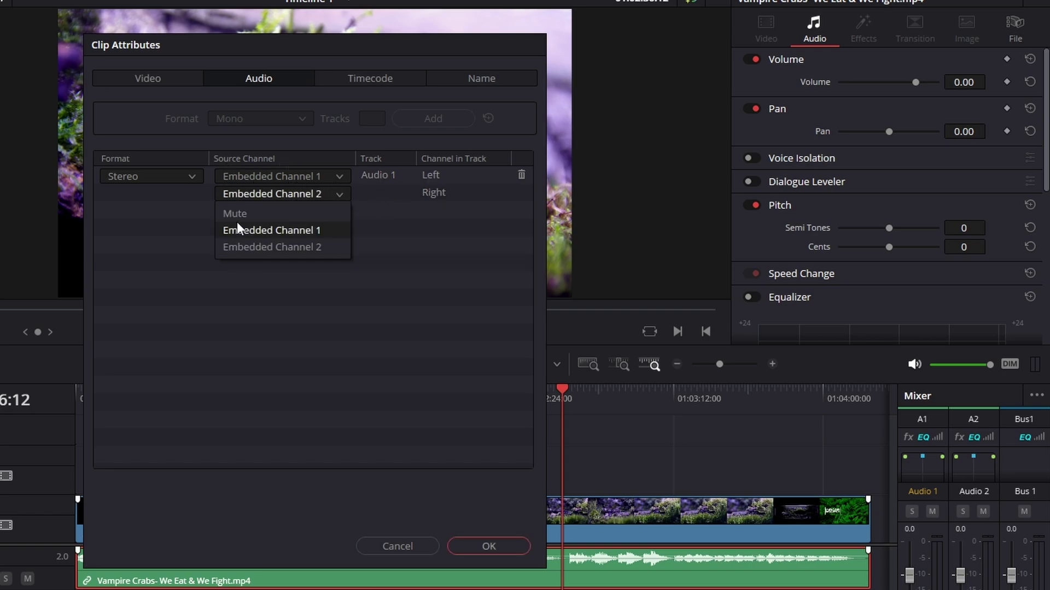
click(237, 222)
click(337, 195)
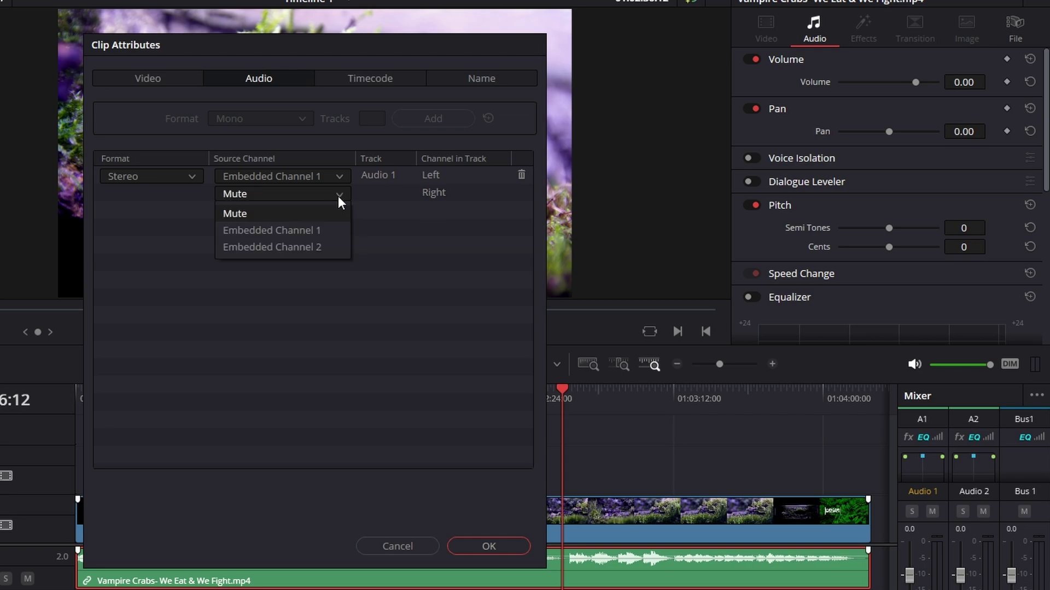
click(299, 231)
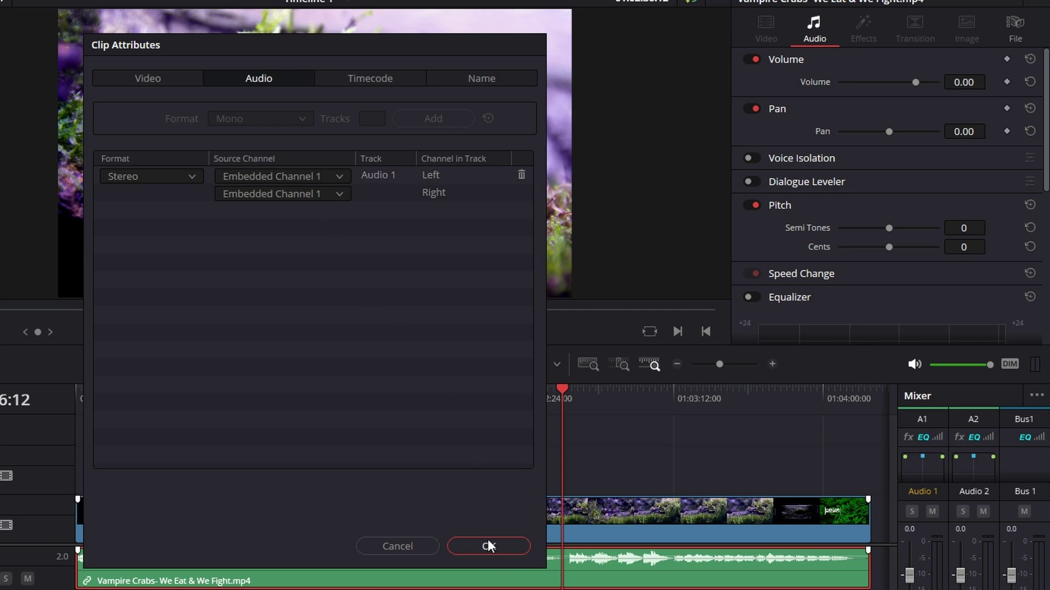
click(340, 193)
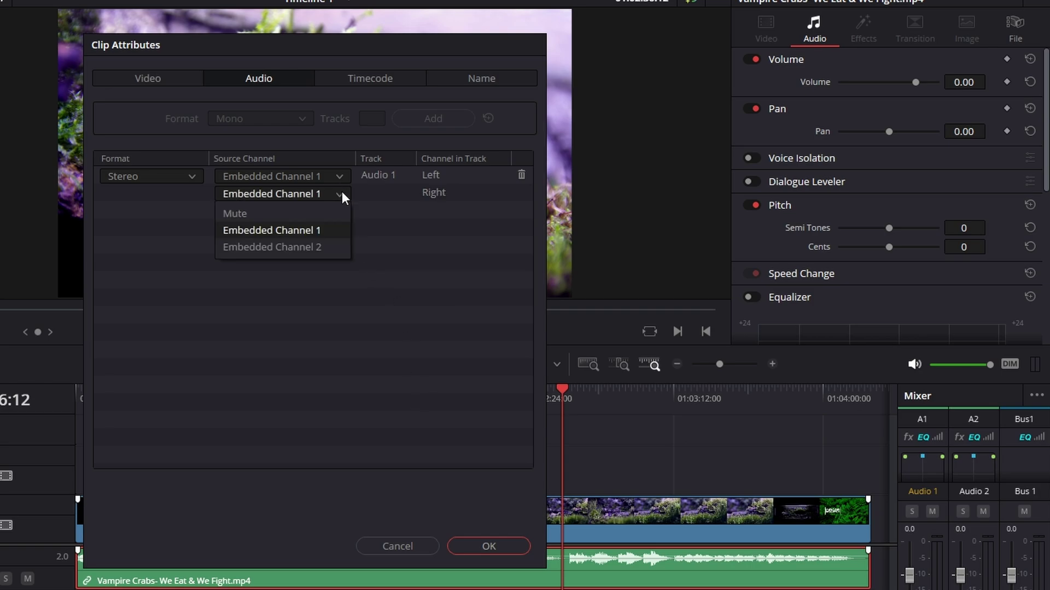
click(300, 247)
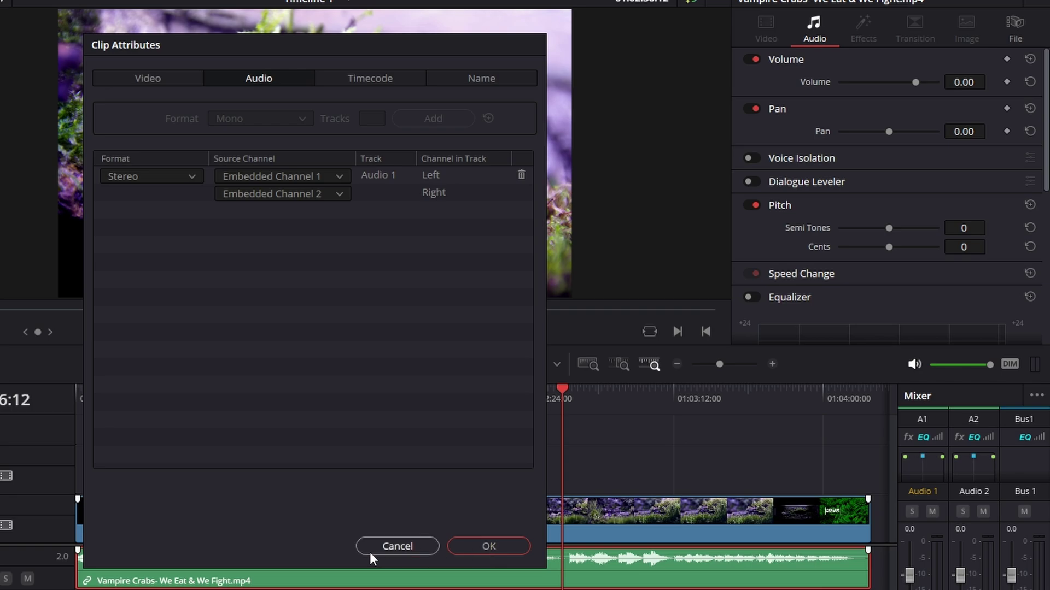
click(164, 181)
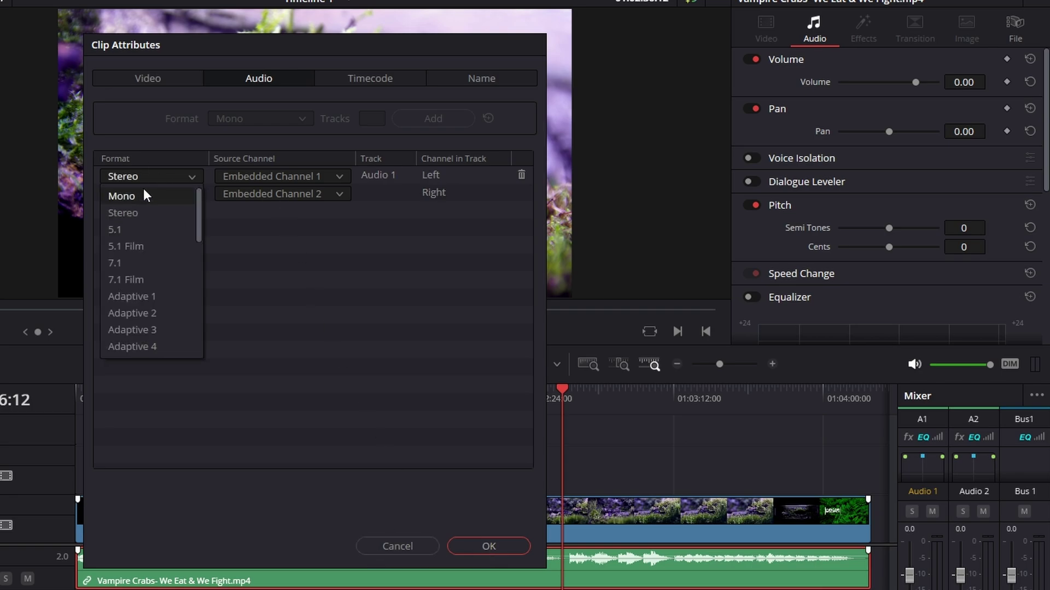
click(142, 196)
Close the clip attribute settings and play the timeline to listen to the clip.
click(471, 549)
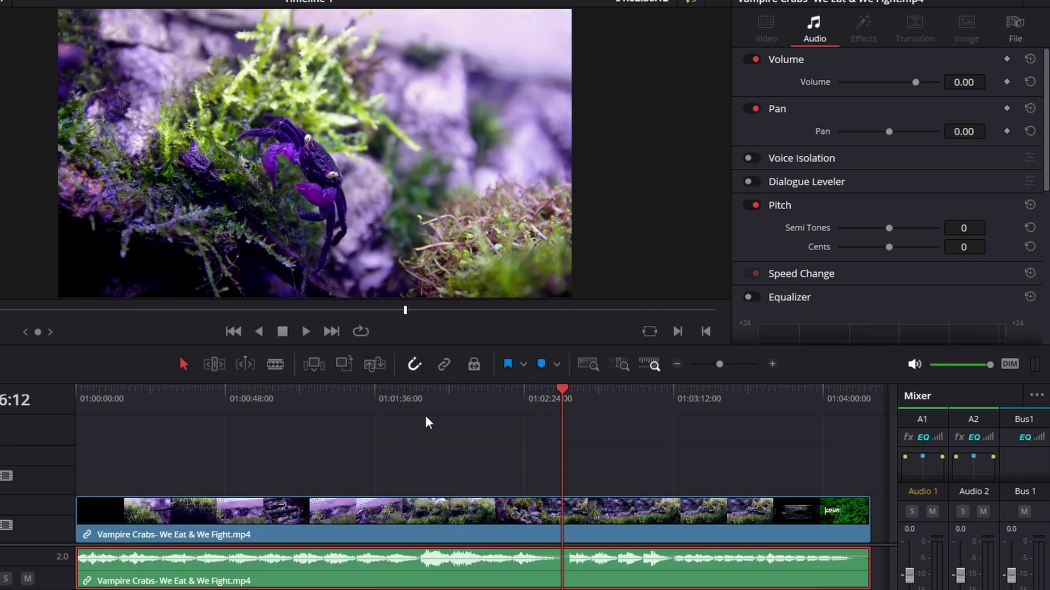
click(305, 331)
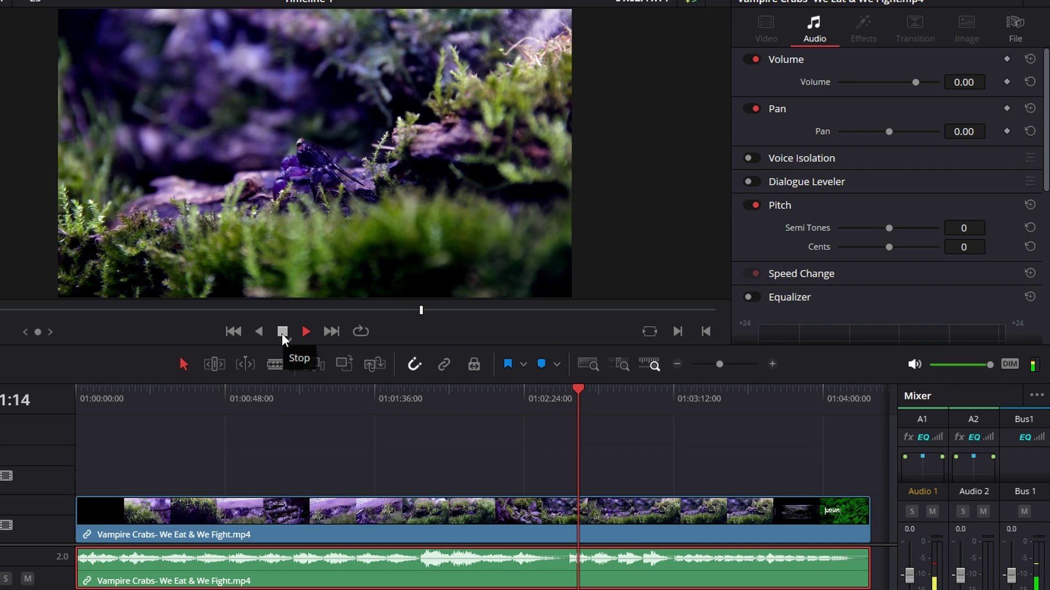
click(283, 333)
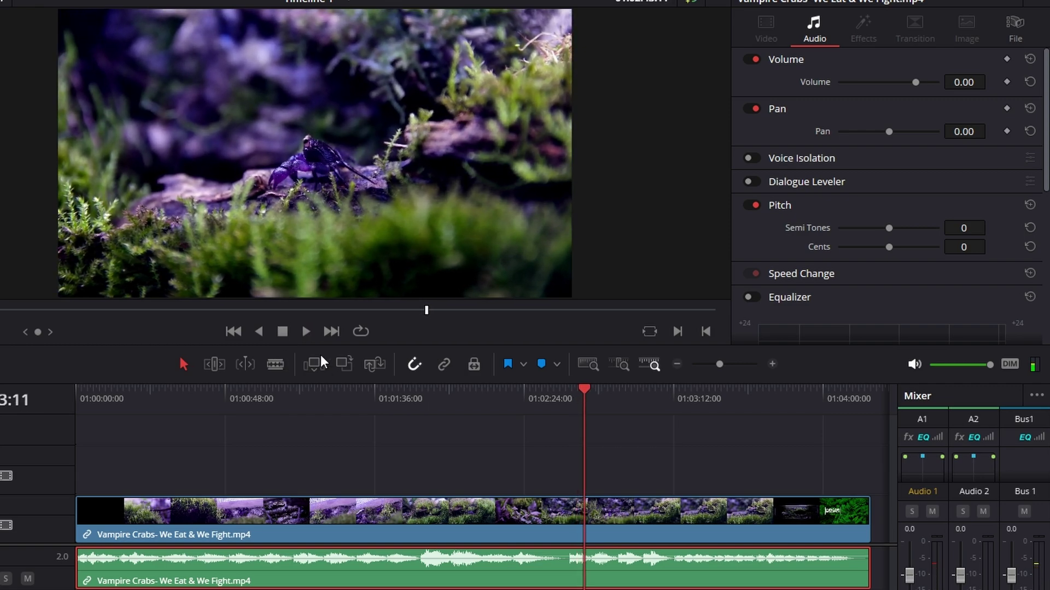
Change the clip's audio format to Stereo in Clip Attributes and play it back to check.
right_click(597, 583)
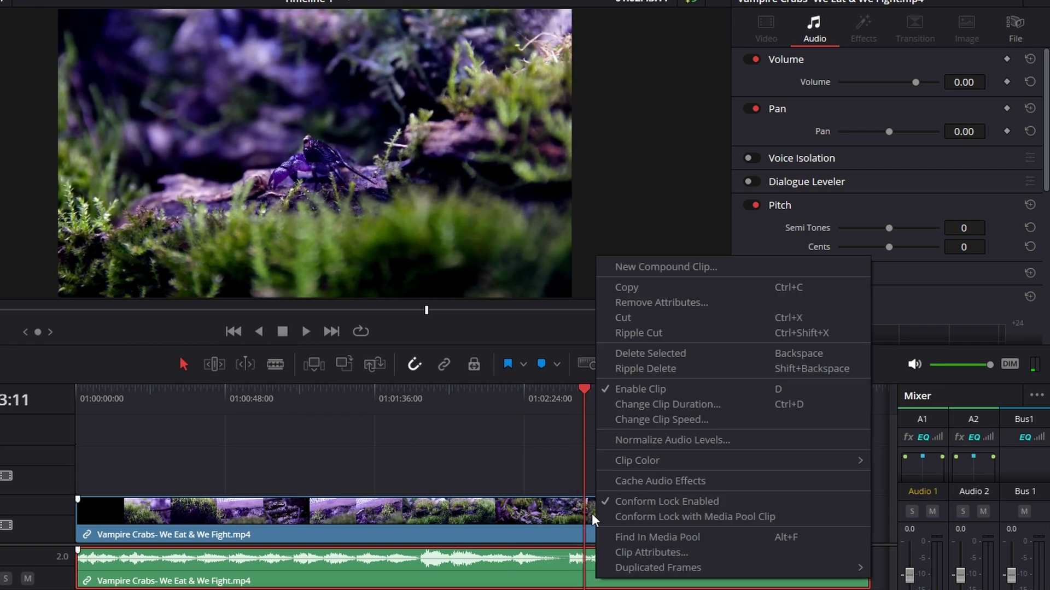
click(635, 553)
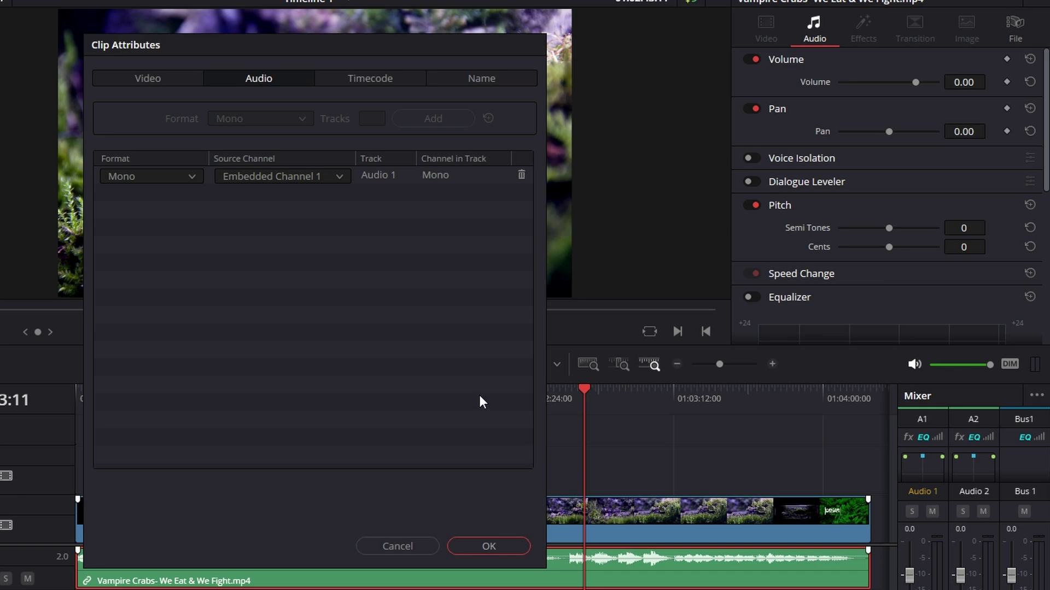
click(192, 175)
click(140, 216)
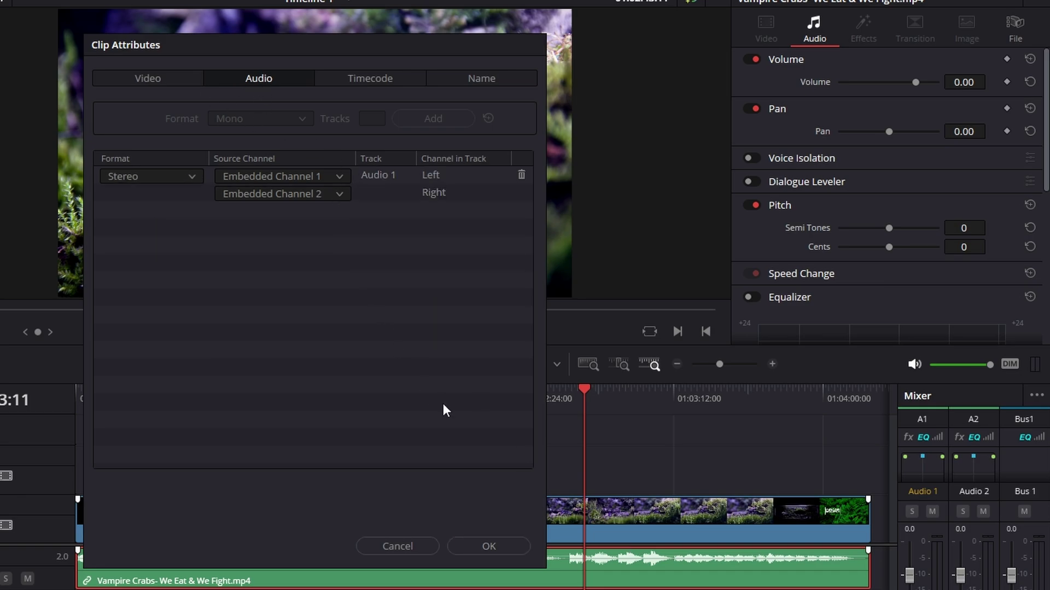
click(489, 546)
click(304, 332)
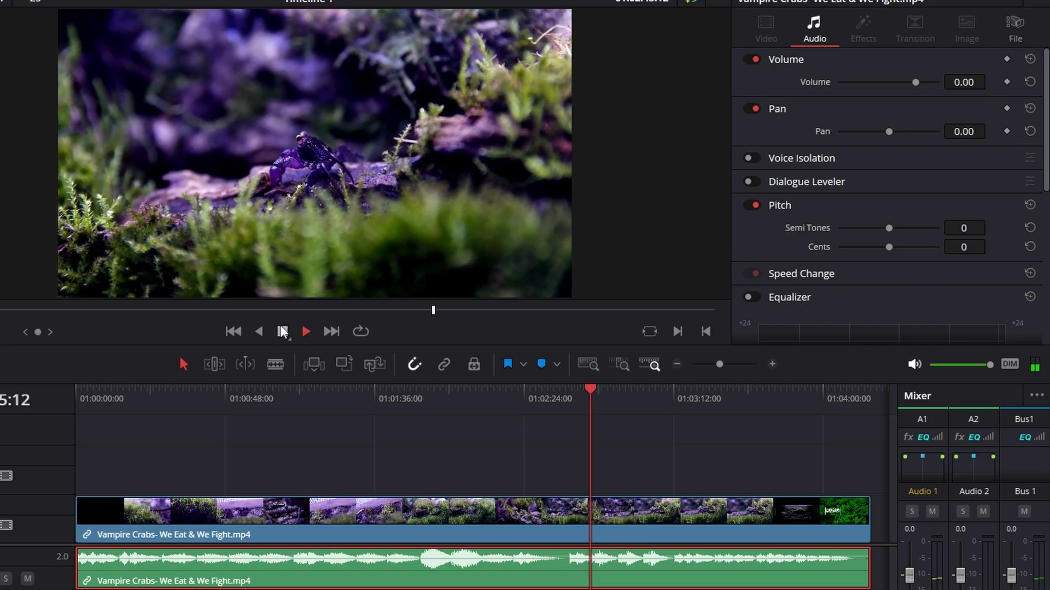
click(282, 332)
Feed Embedded Channel 2 to the clip's right channel and play back the stereo result.
click(551, 574)
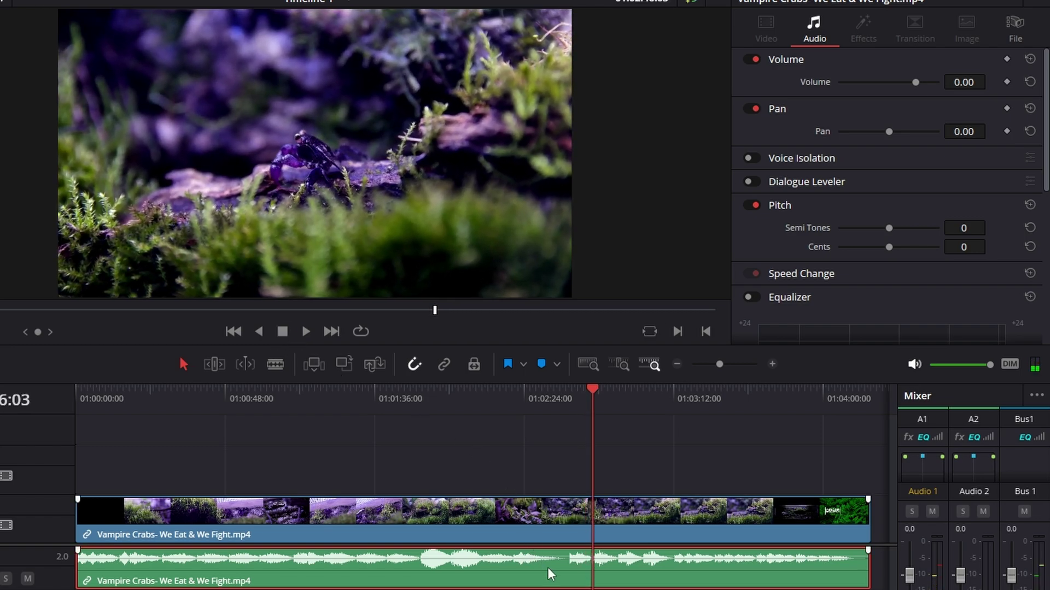
right_click(551, 574)
click(602, 518)
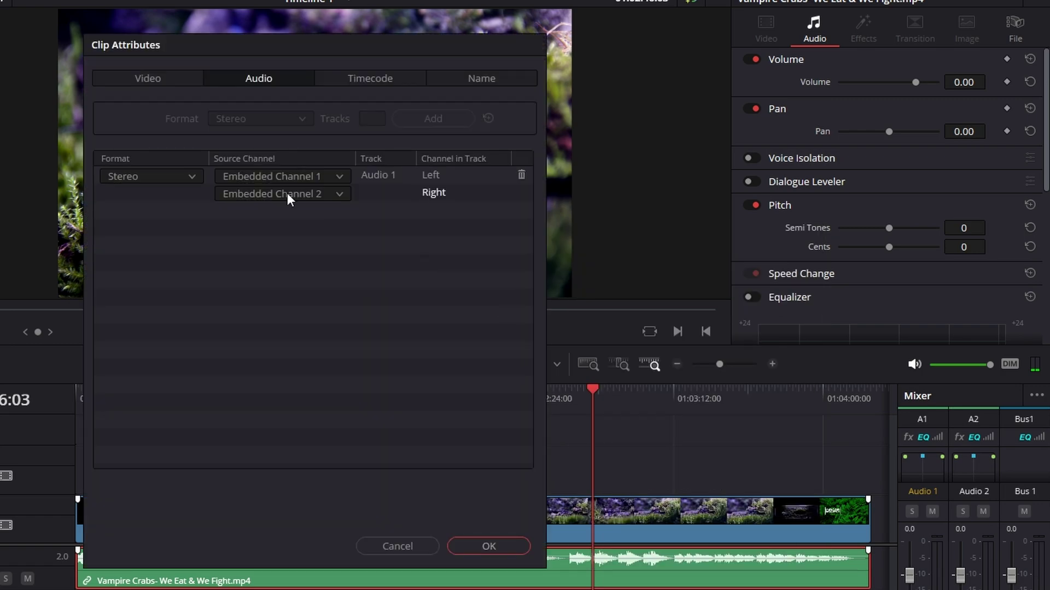
click(321, 195)
click(305, 242)
click(487, 545)
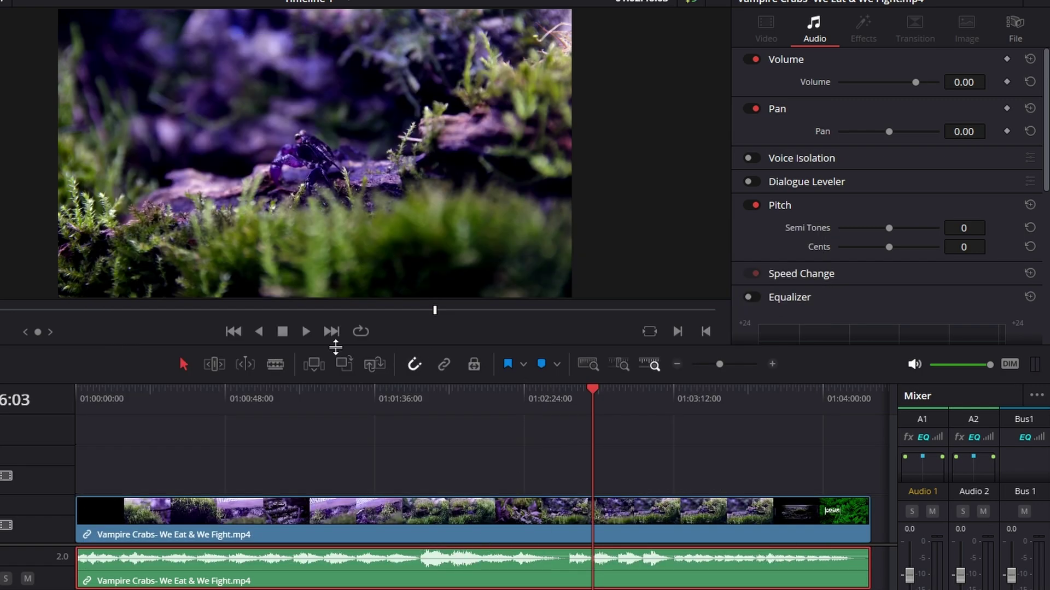
click(304, 333)
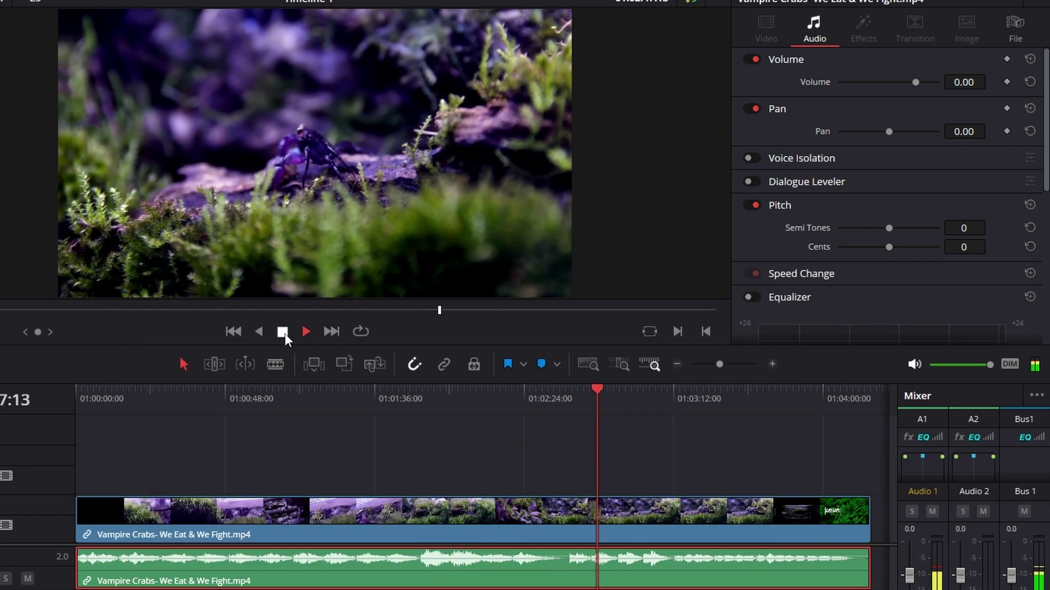
click(284, 333)
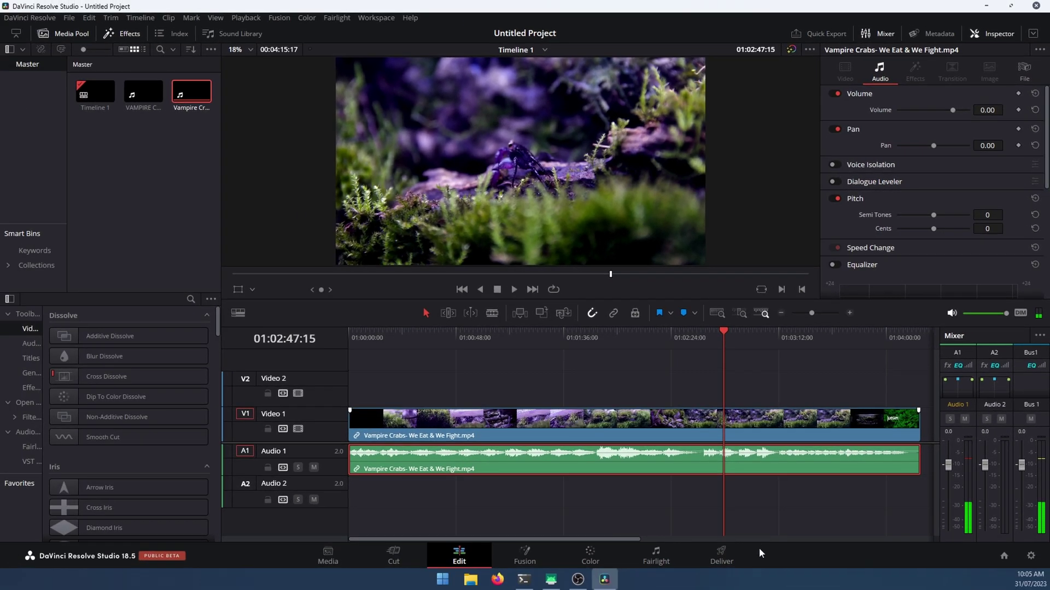
drag(822, 376, 802, 487)
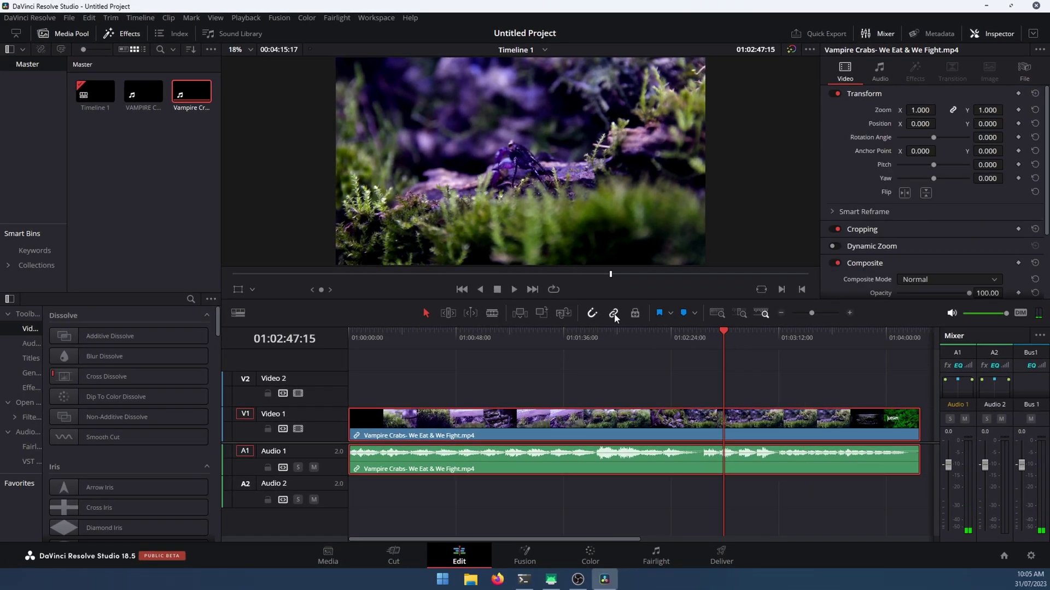
click(685, 380)
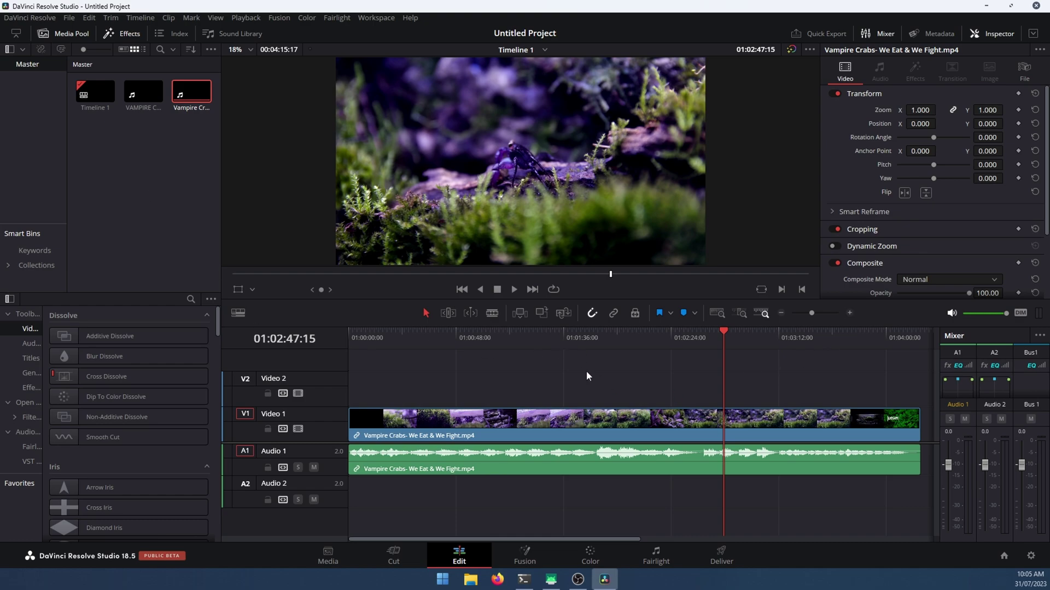
On the Fairlight page, select Audio 1 and open its effects list to find Tools > Stereo Fixer.
click(661, 558)
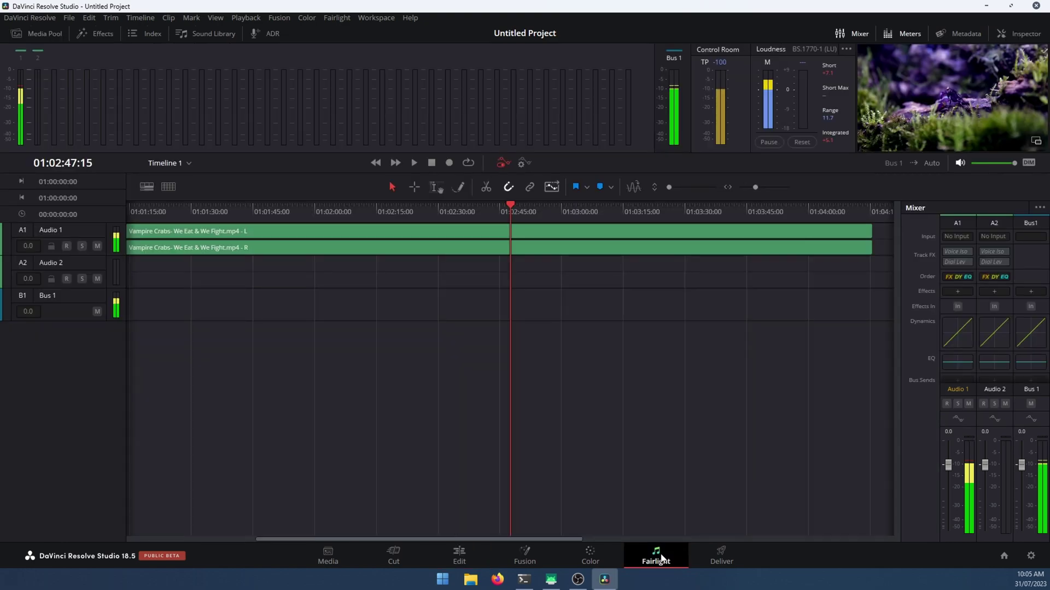
click(85, 229)
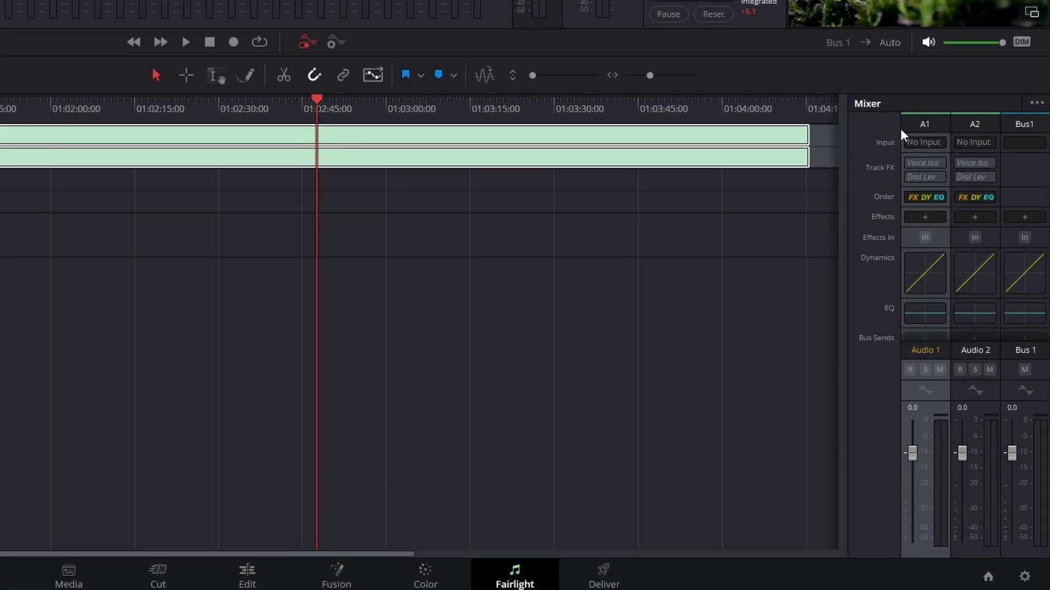
click(933, 218)
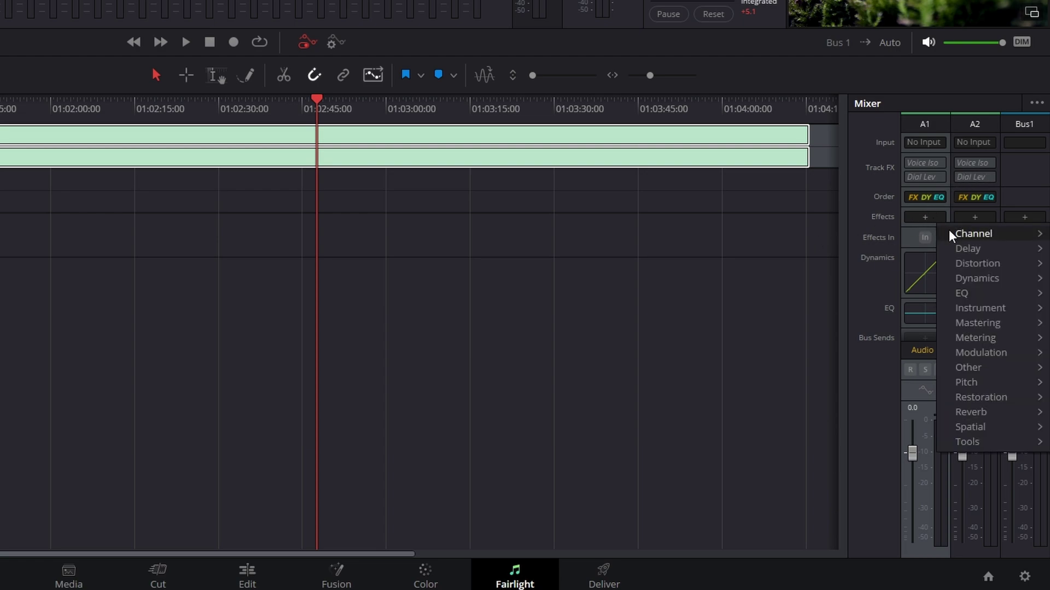
mouse_move(964, 437)
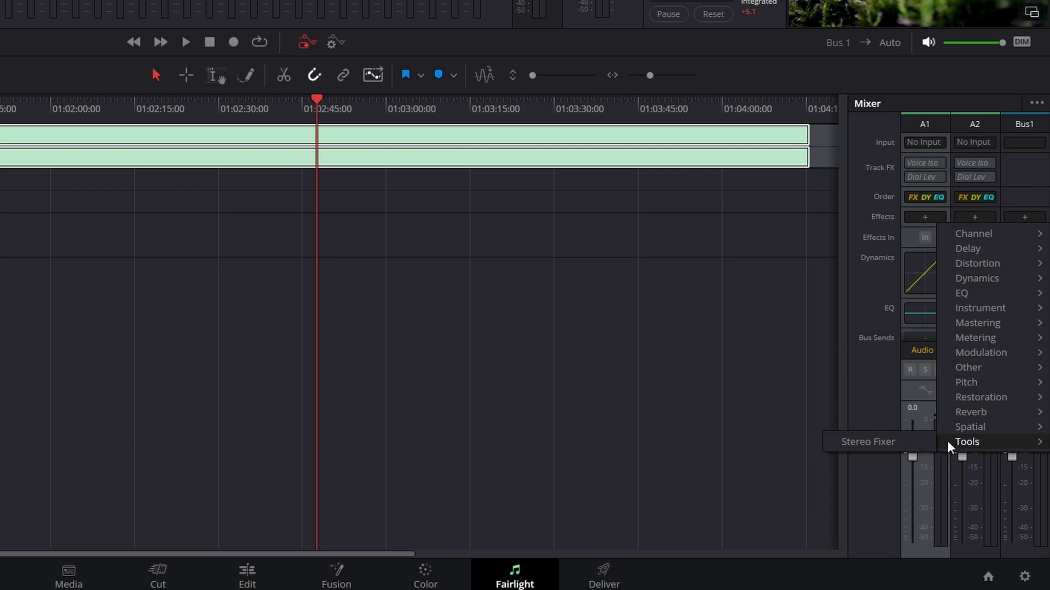
Insert Stereo Fixer on Audio 1, center its window, and set the format to Left Only.
click(911, 443)
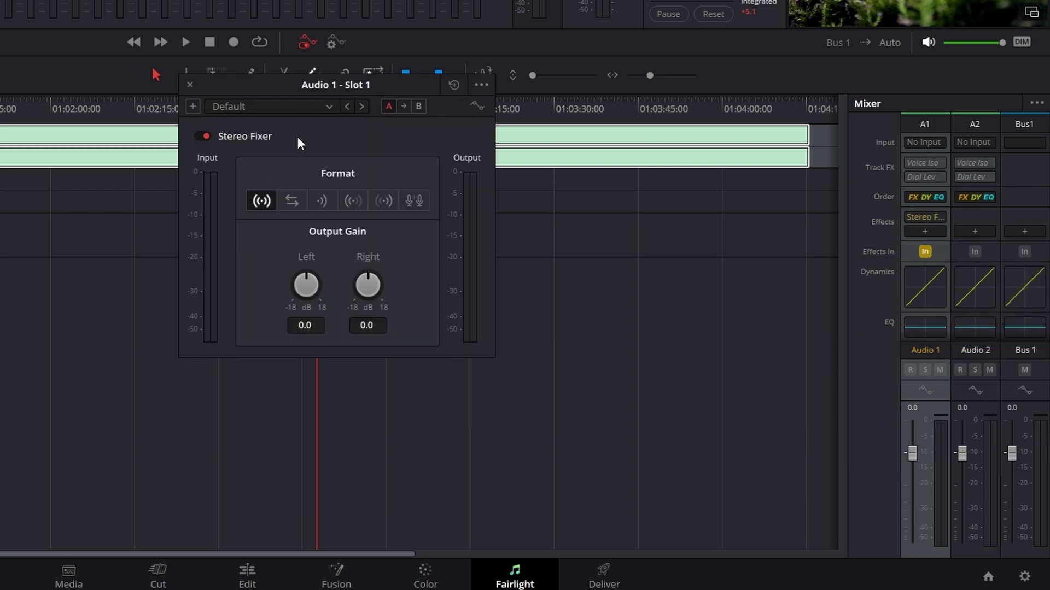
drag(261, 87, 450, 208)
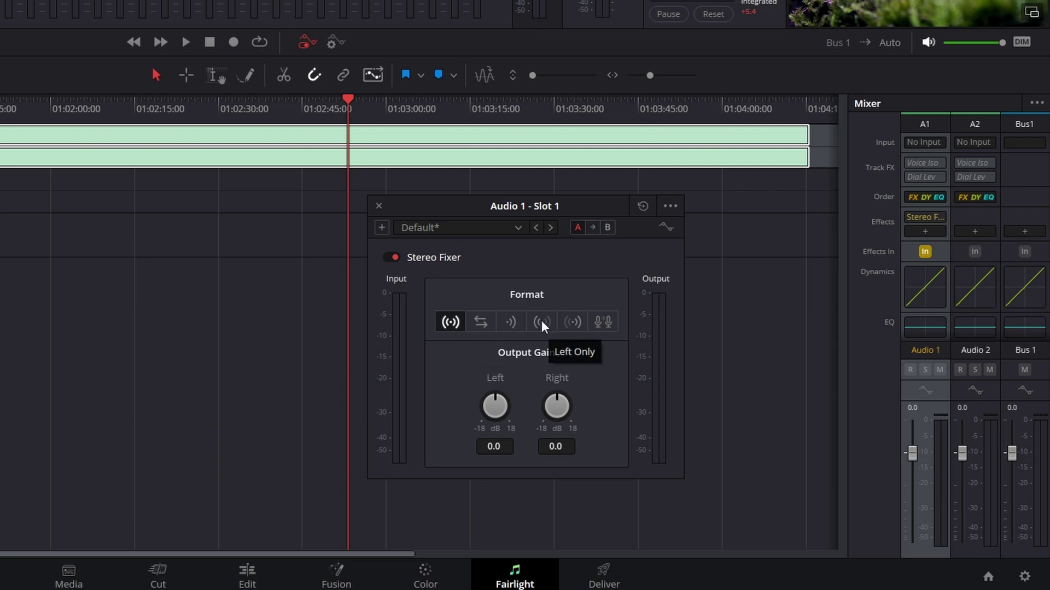
click(578, 323)
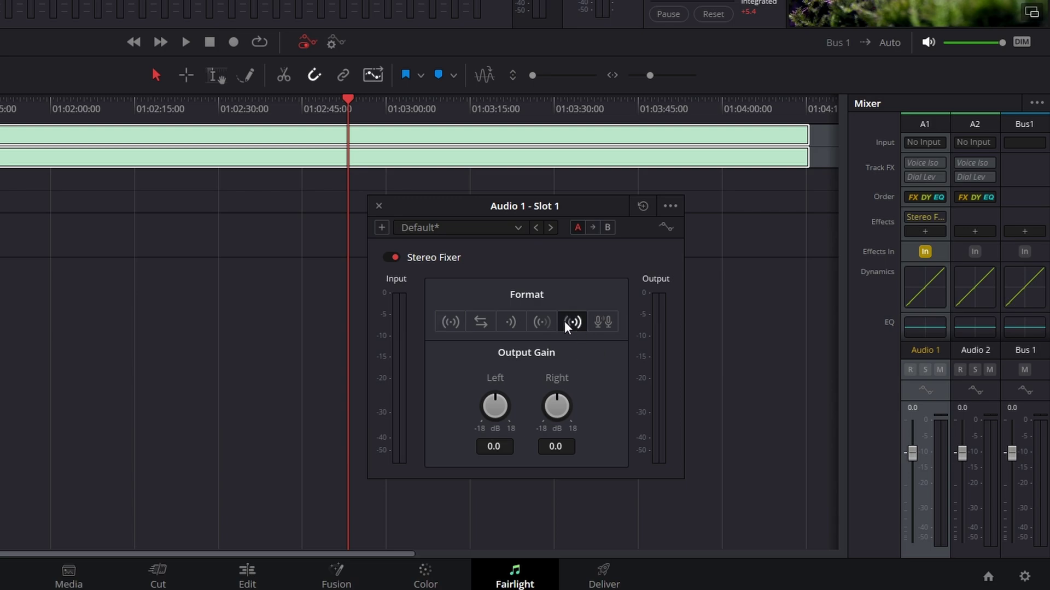
click(540, 323)
Close the Stereo Fixer window and save the project with Ctrl+S.
click(379, 206)
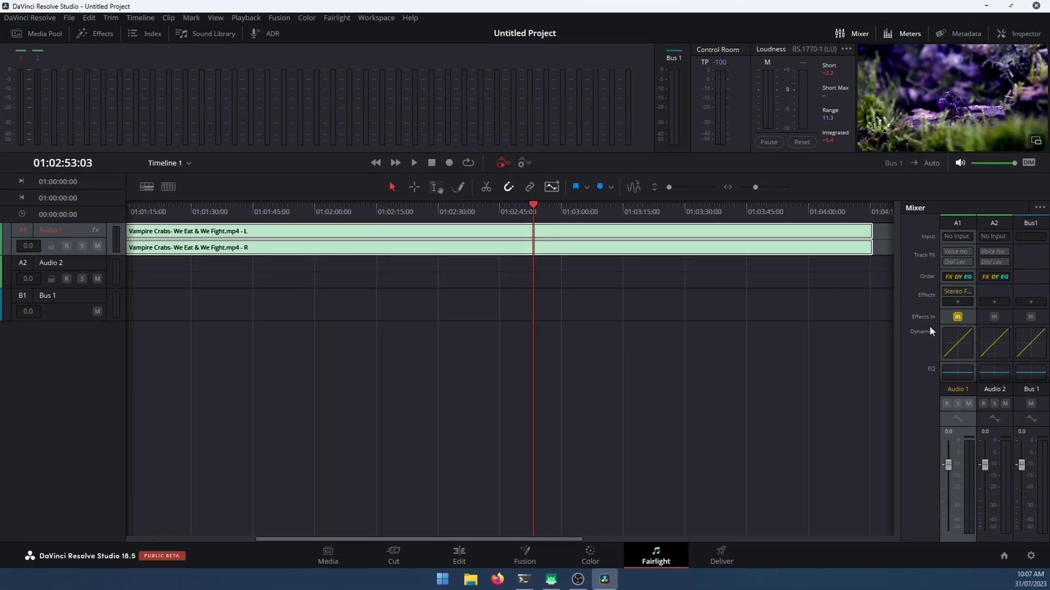
click(947, 292)
key(ctrl+s)
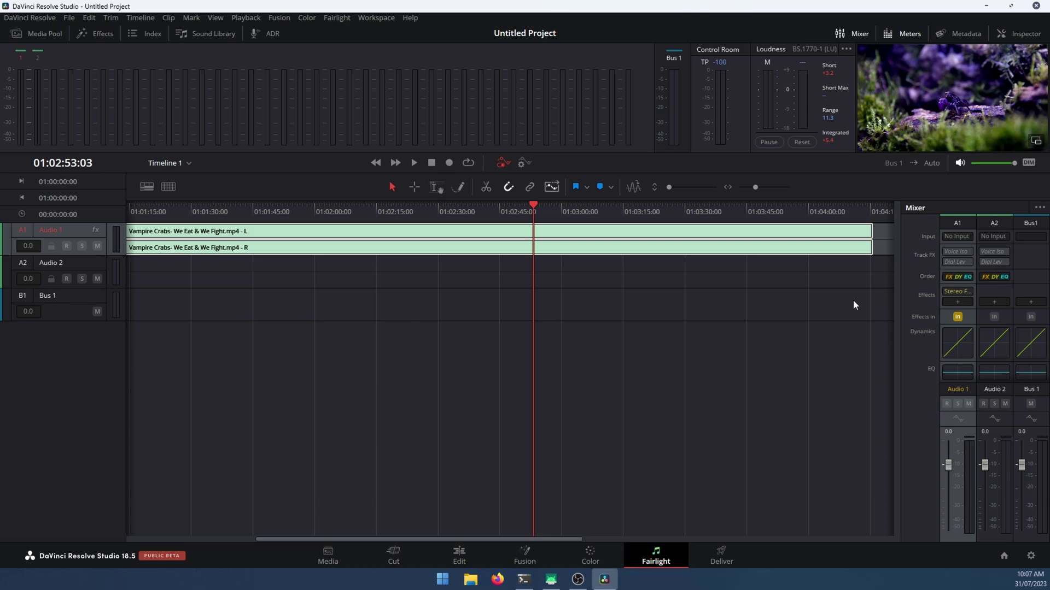